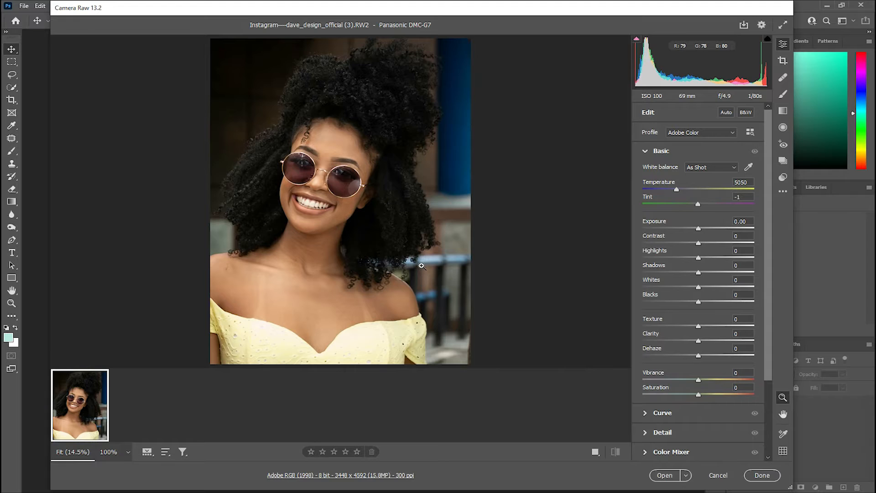
Set Contrast to +8, Clarity to +15, Dehaze to +11 and Vibrance to +10 in the Basic adjustments
scroll(430, 252, "down", 1)
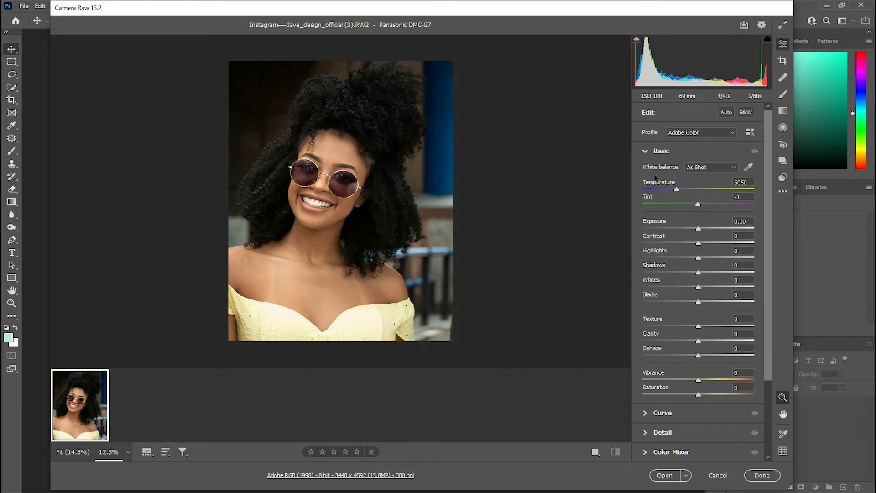
left_click(646, 152)
left_click(646, 154)
left_click_drag(699, 243, 701, 244)
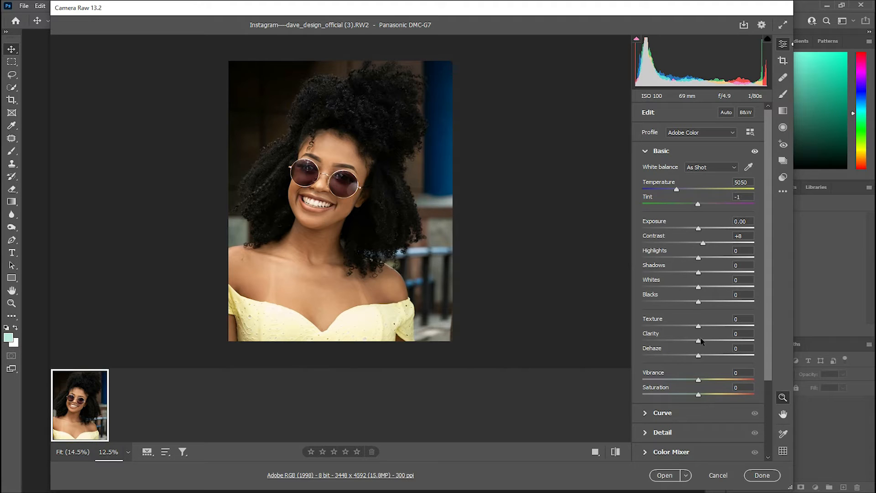
left_click_drag(699, 341, 705, 341)
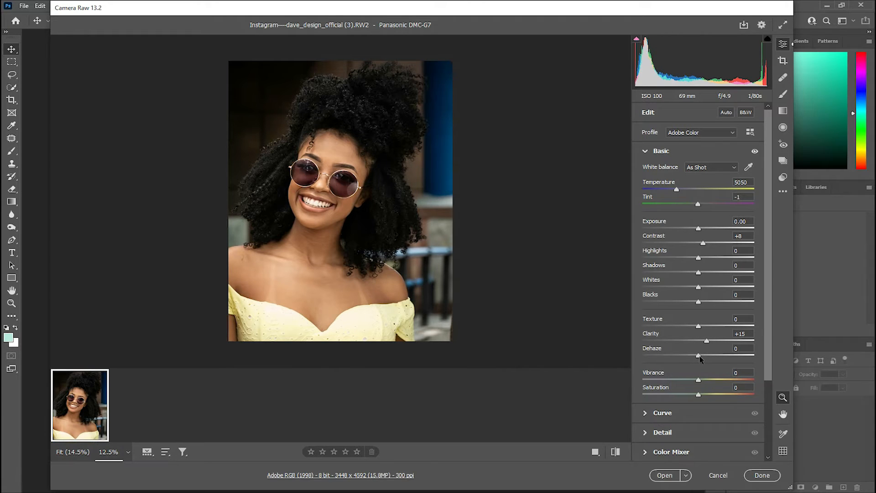
left_click_drag(698, 357, 700, 381)
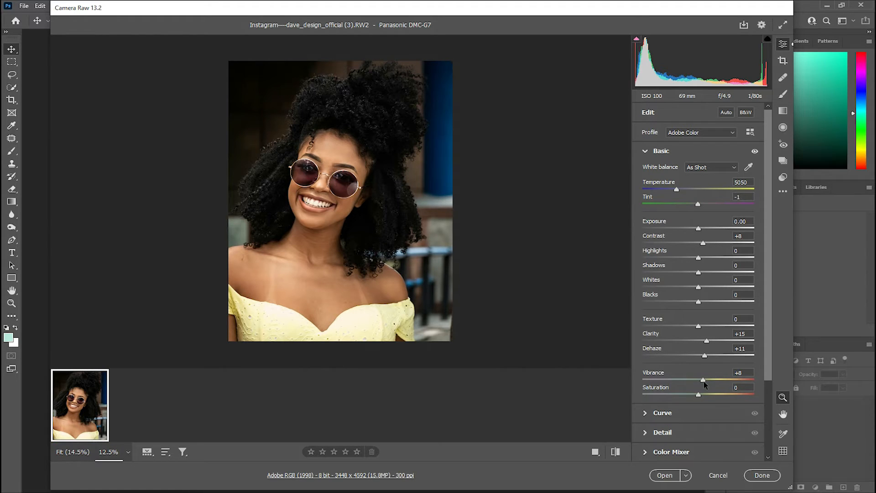
left_click_drag(704, 382, 705, 382)
Lower Shadows to -21 and raise Whites to +6
left_click_drag(698, 274, 691, 274)
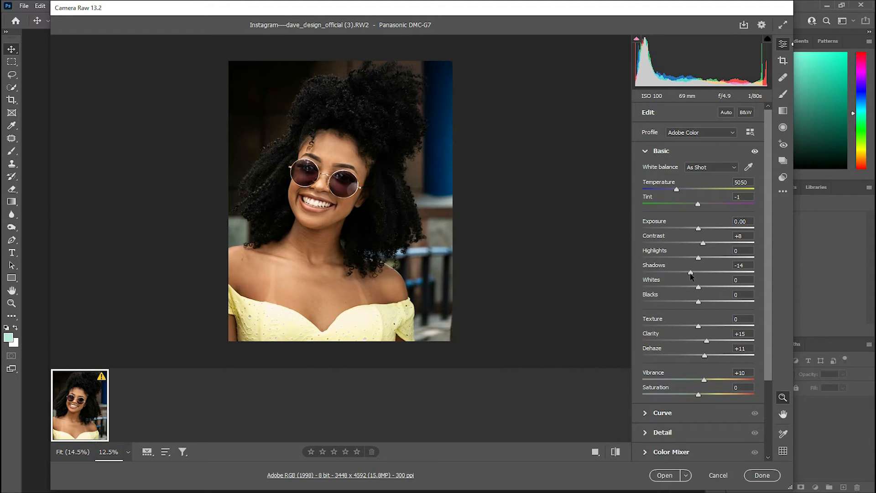
left_click_drag(689, 276, 687, 275)
left_click_drag(699, 287, 703, 290)
Open the Curve section and set Darks to -7, Shadows to -5 and Lights to +5
scroll(693, 289, "down", 2)
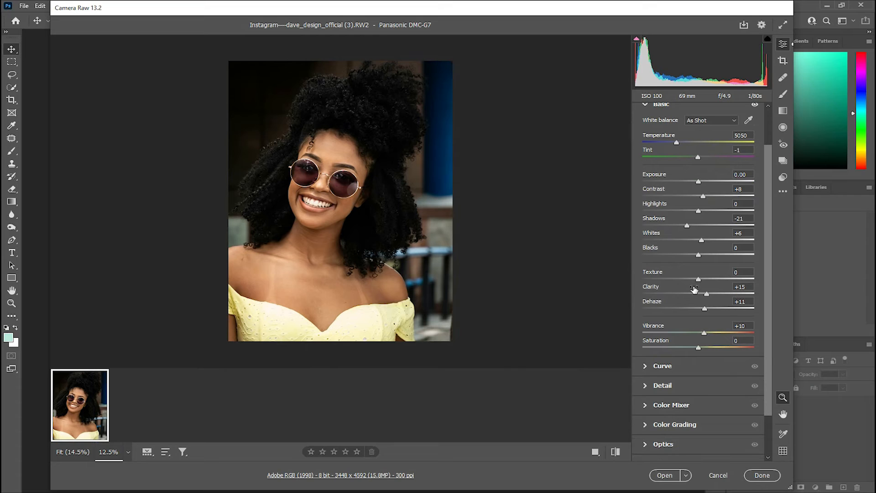
scroll(676, 371, "down", 2)
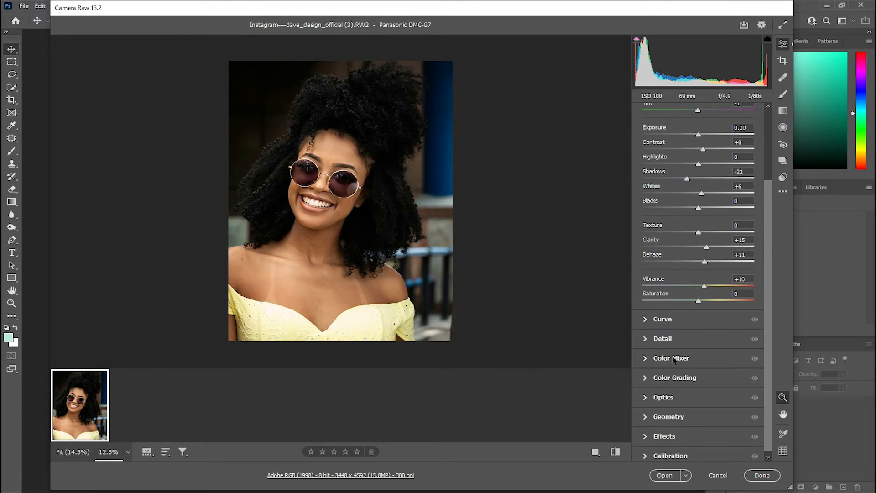
left_click(665, 318)
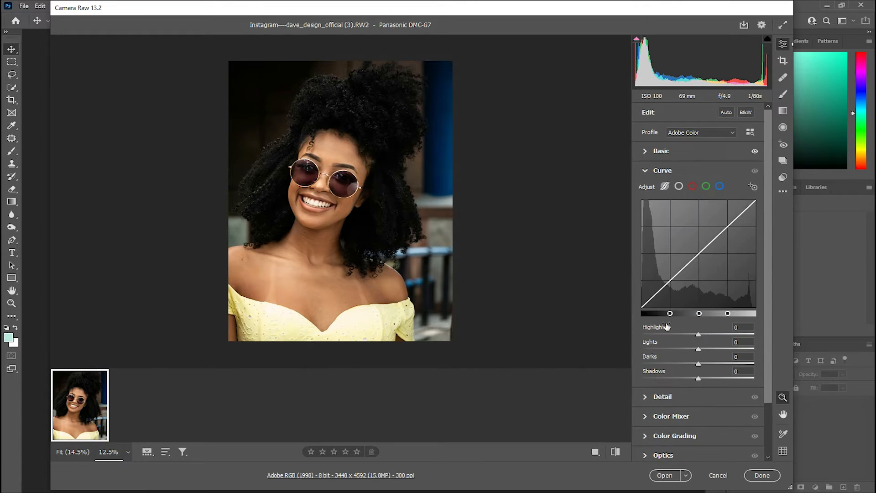
left_click_drag(697, 379, 694, 363)
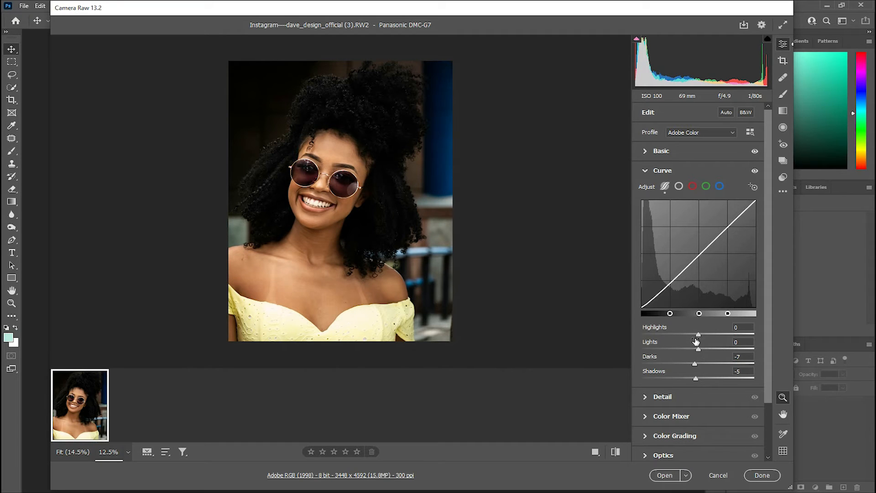
left_click_drag(699, 350, 704, 351)
left_click_drag(767, 310, 762, 376)
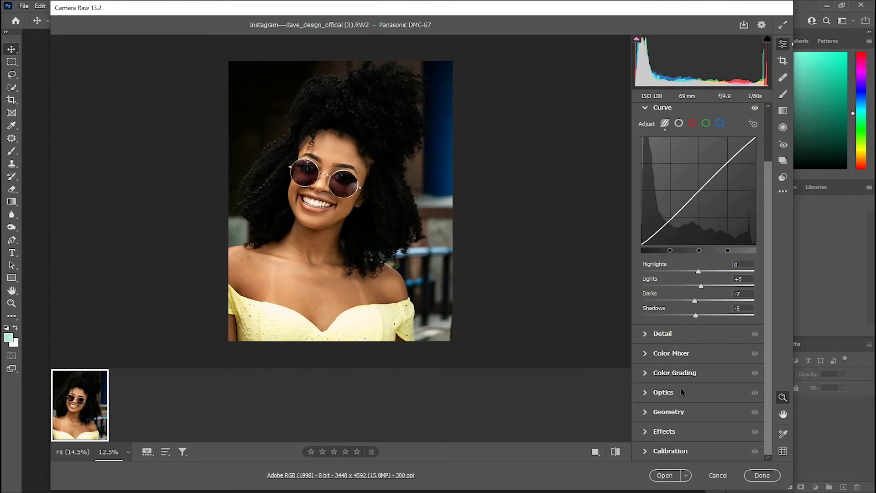
In the Color Mixer saturation settings, set Oranges to +2 and Blues to +55
left_click(651, 354)
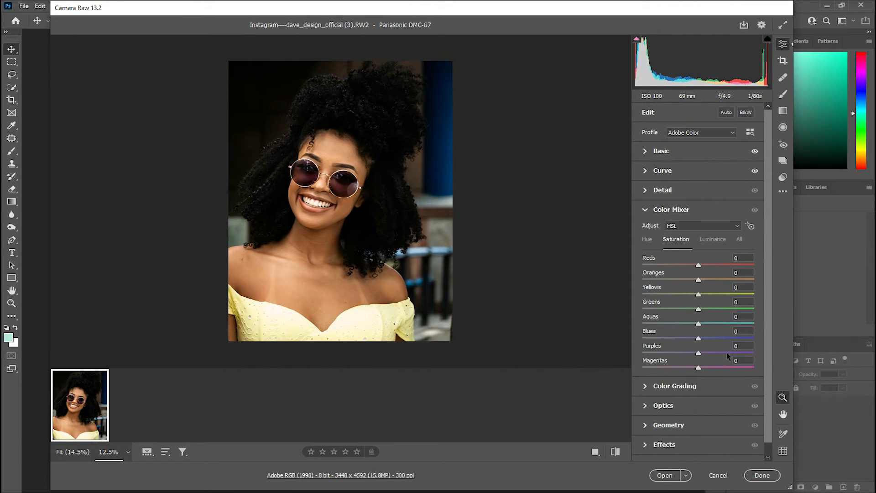
left_click(700, 279)
double_click(699, 280)
left_click_drag(699, 279, 699, 280)
double_click(700, 279)
left_click_drag(700, 280, 698, 280)
left_click_drag(700, 340, 727, 336)
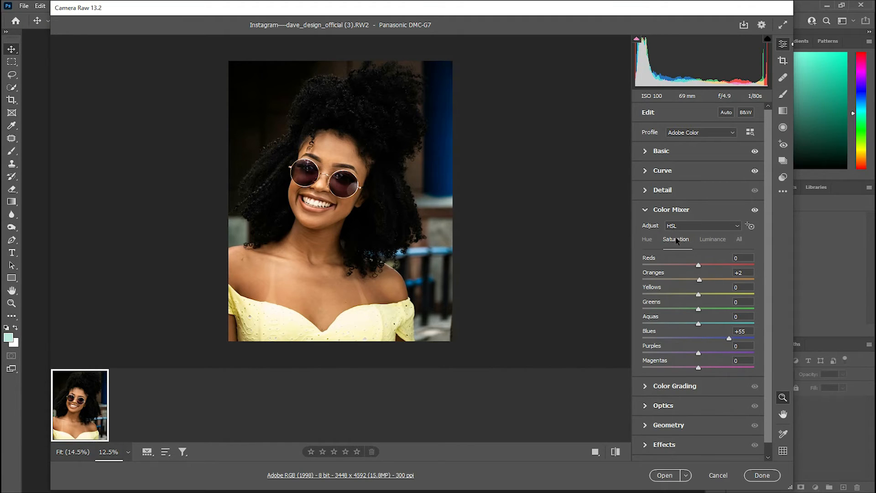
Open Color Grading and nudge the Midtones luminance slider slightly
scroll(698, 361, "down", 1)
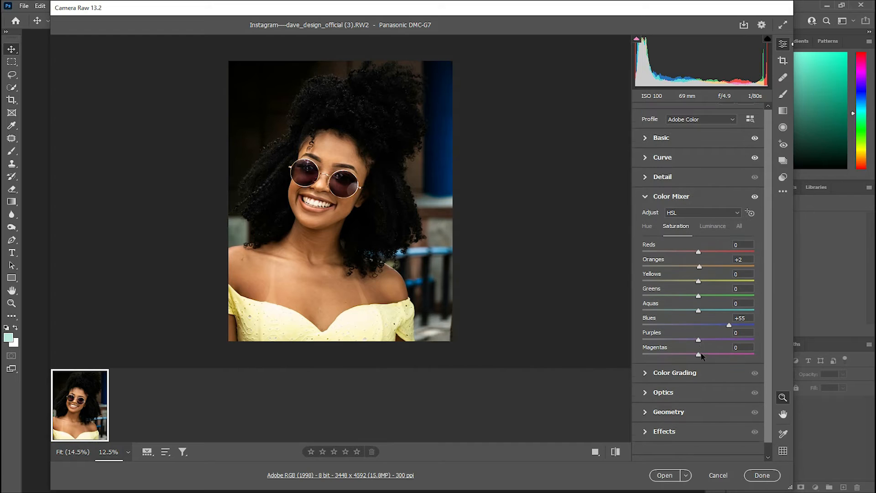
left_click(652, 374)
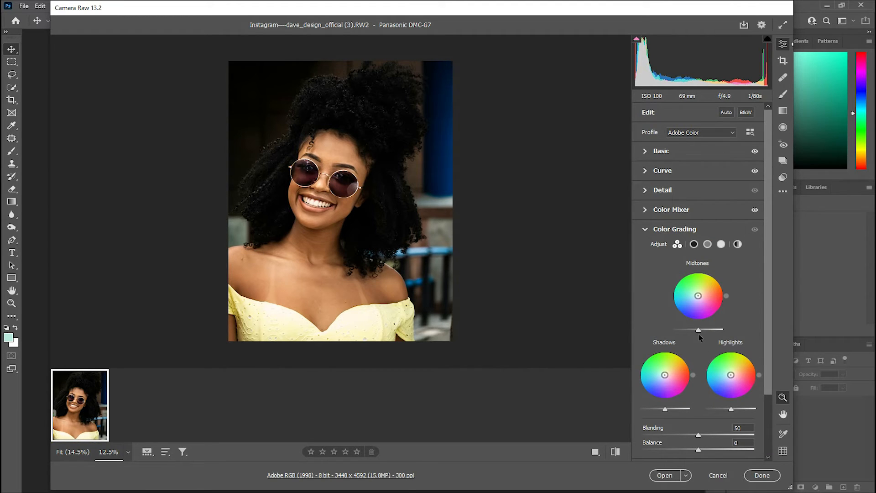
left_click_drag(698, 329, 701, 329)
scroll(702, 328, "down", 3)
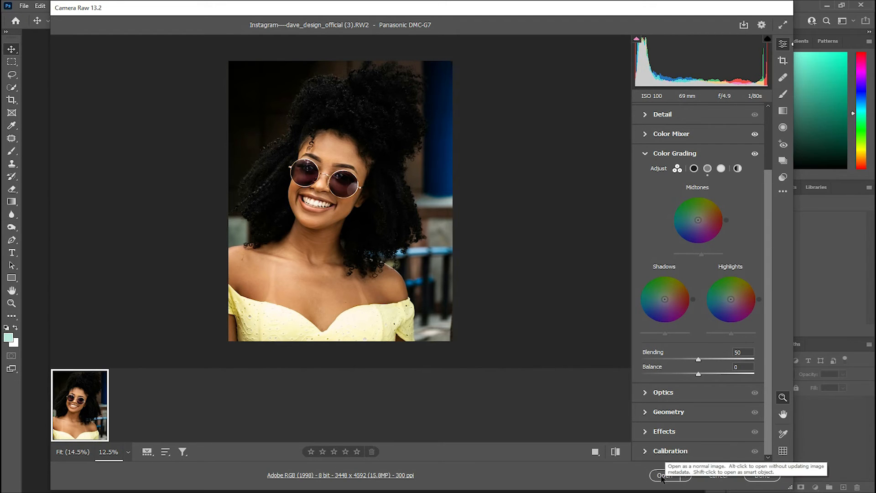
Compare the before and after views, then open the image in Photoshop
left_click(594, 452)
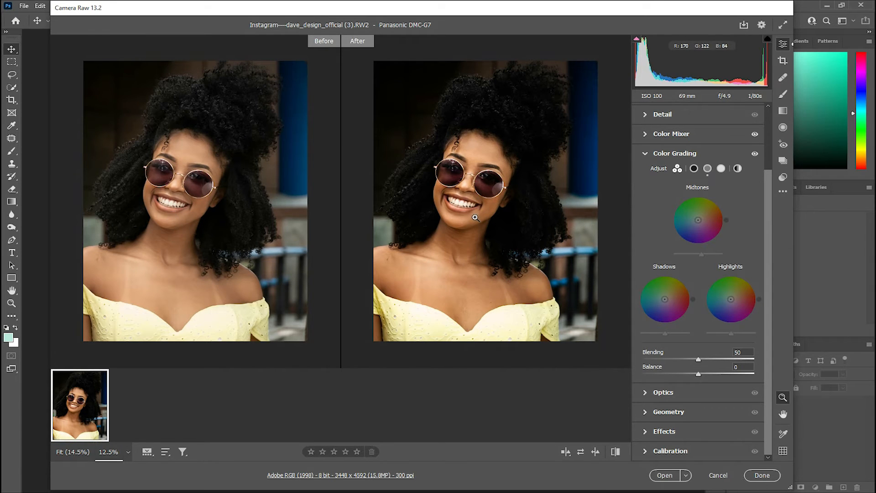
left_click(663, 475)
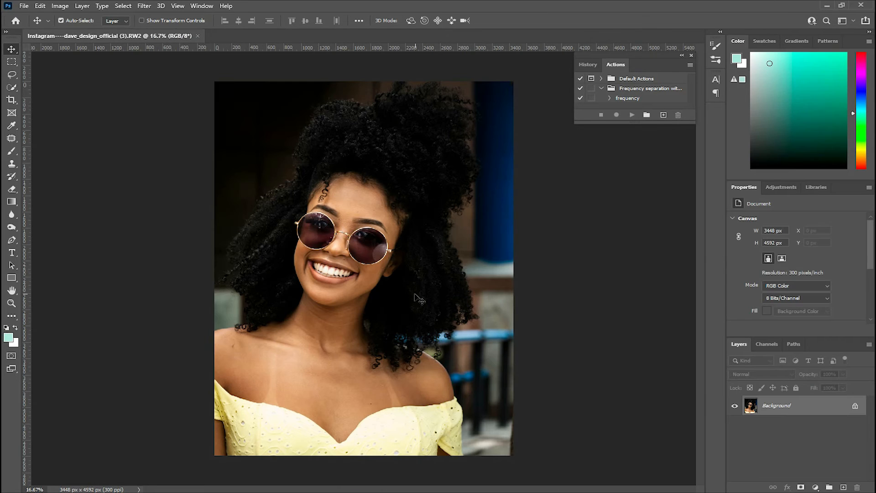
Zoom in on the chest and patch out tan lines and blemishes on its right side with the Patch tool
key("ctrl+plus")
key("ctrl+plus")
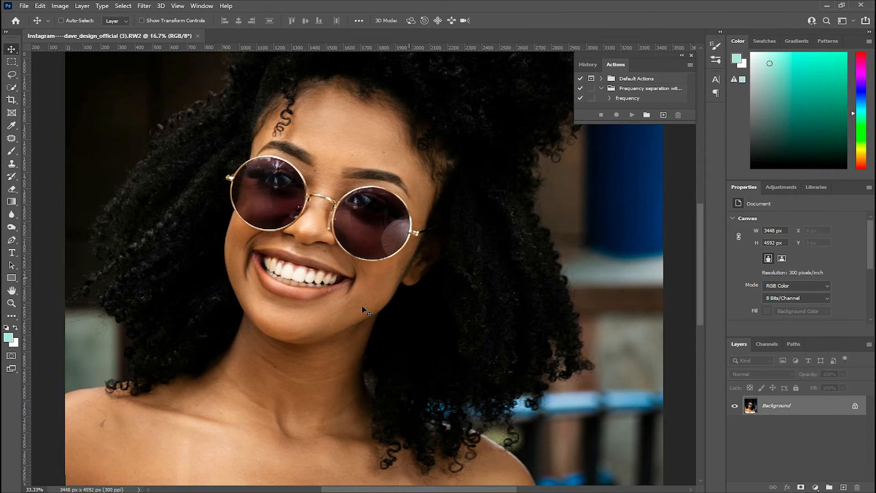
left_click_drag(359, 354, 370, 228)
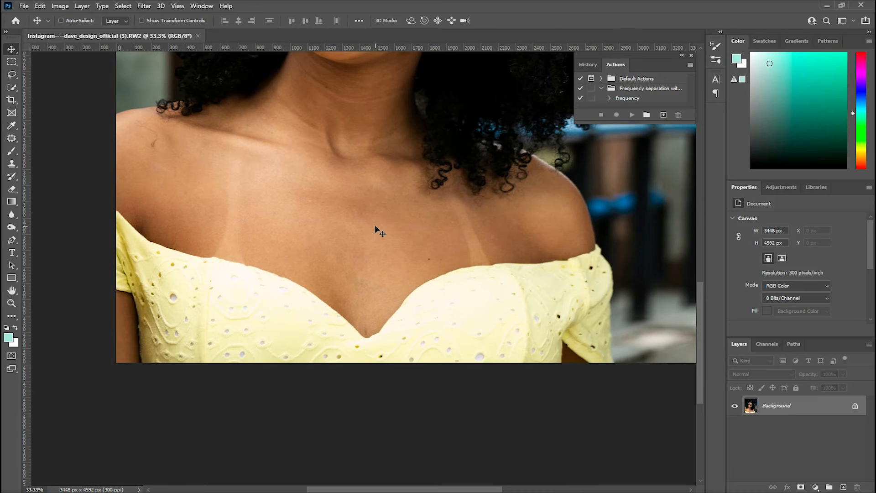
key("ctrl+plus")
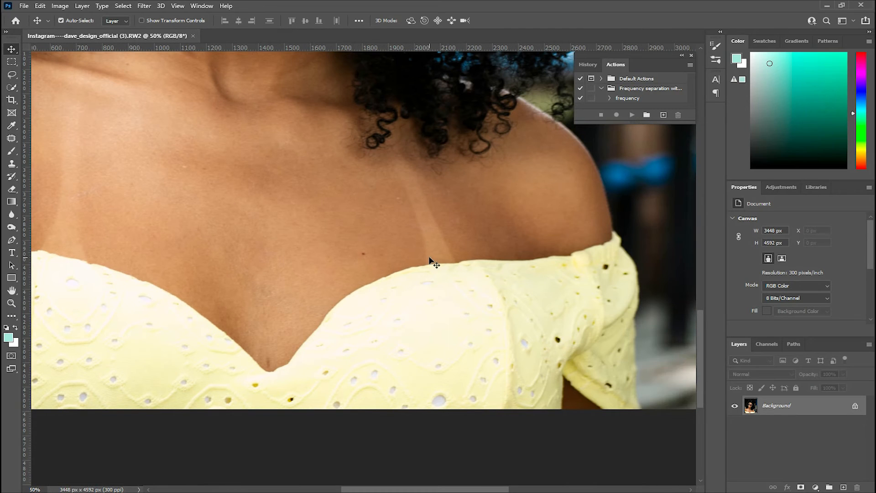
left_click_drag(287, 152, 412, 166)
left_click_drag(230, 143, 219, 190)
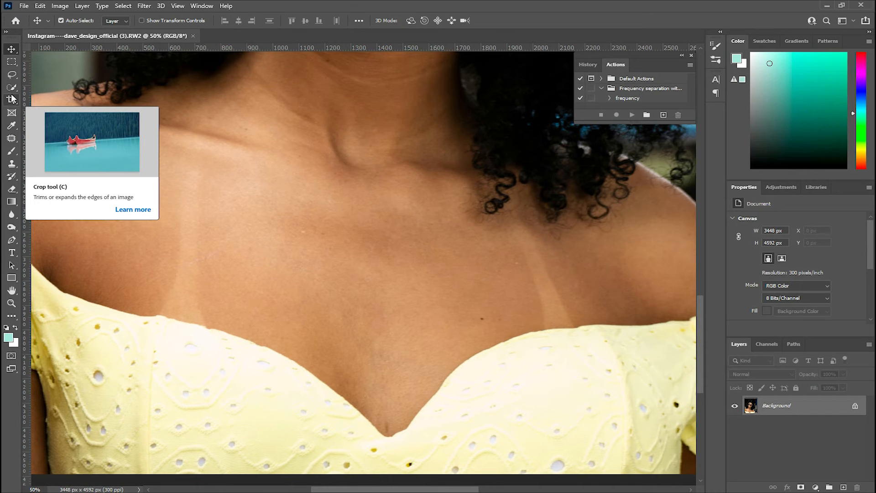
right_click(14, 89)
right_click(13, 139)
left_click(52, 158)
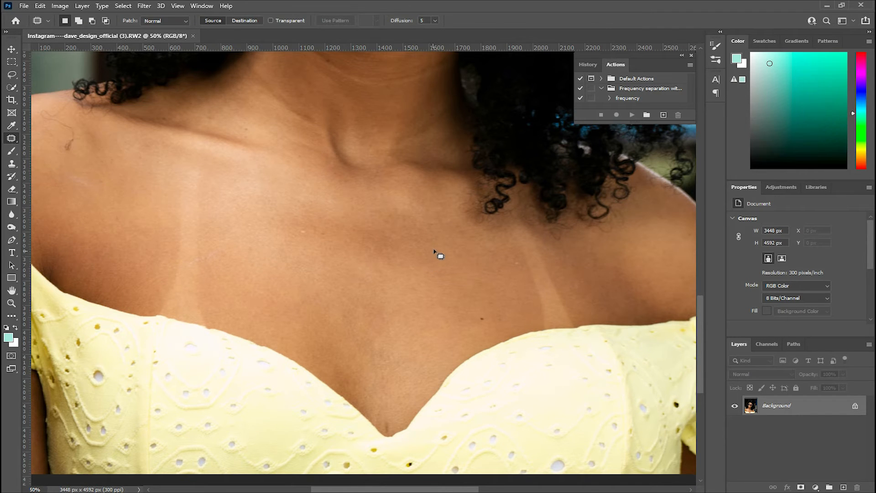
key("ctrl+plus")
left_click_drag(408, 196, 300, 166)
mouse_move(477, 287)
left_mouse_down()
mouse_move(508, 322)
mouse_move(538, 297)
mouse_move(434, 254)
mouse_move(449, 309)
left_mouse_up()
mouse_move(450, 232)
left_mouse_down()
mouse_move(474, 309)
mouse_move(504, 327)
mouse_move(489, 249)
mouse_move(470, 236)
left_mouse_up()
left_click_drag(480, 270, 447, 220)
key("ctrl+d")
mouse_move(433, 300)
left_mouse_down()
mouse_move(522, 210)
mouse_move(474, 197)
left_mouse_up()
left_click_drag(479, 244, 429, 233)
key("ctrl+d")
mouse_move(520, 286)
left_mouse_down()
mouse_move(573, 301)
mouse_move(555, 276)
left_mouse_up()
left_click_drag(556, 288, 513, 263)
key("ctrl+d")
mouse_move(529, 300)
left_mouse_down()
mouse_move(555, 306)
mouse_move(513, 275)
left_mouse_up()
key("ctrl+d")
left_click_drag(306, 211, 569, 310)
mouse_move(462, 268)
left_mouse_down()
mouse_move(475, 290)
mouse_move(487, 278)
left_mouse_up()
mouse_move(481, 284)
left_mouse_down()
mouse_move(502, 271)
mouse_move(508, 305)
left_mouse_up()
key("ctrl+d")
Patch the remaining tan lines and spots across the centre of the chest
left_click_drag(272, 238, 299, 262)
mouse_move(339, 206)
left_mouse_down()
mouse_move(335, 277)
mouse_move(360, 323)
mouse_move(379, 227)
mouse_move(356, 233)
mouse_move(404, 258)
left_mouse_up()
key("ctrl+d")
left_click_drag(358, 221, 346, 131)
mouse_move(329, 209)
left_mouse_down()
mouse_move(300, 314)
mouse_move(341, 333)
mouse_move(361, 322)
mouse_move(347, 212)
mouse_move(354, 254)
mouse_move(397, 218)
mouse_move(411, 247)
mouse_move(392, 264)
mouse_move(347, 241)
mouse_move(387, 224)
left_mouse_up()
key("ctrl+d")
key("ctrl+d")
left_click_drag(380, 237, 408, 264)
key("ctrl+d")
mouse_move(317, 224)
left_mouse_down()
mouse_move(348, 232)
mouse_move(338, 227)
left_mouse_up()
key("ctrl+d")
mouse_move(343, 238)
left_mouse_down()
mouse_move(388, 247)
mouse_move(442, 234)
mouse_move(431, 227)
left_mouse_up()
left_click_drag(438, 235, 427, 262)
key("ctrl+d")
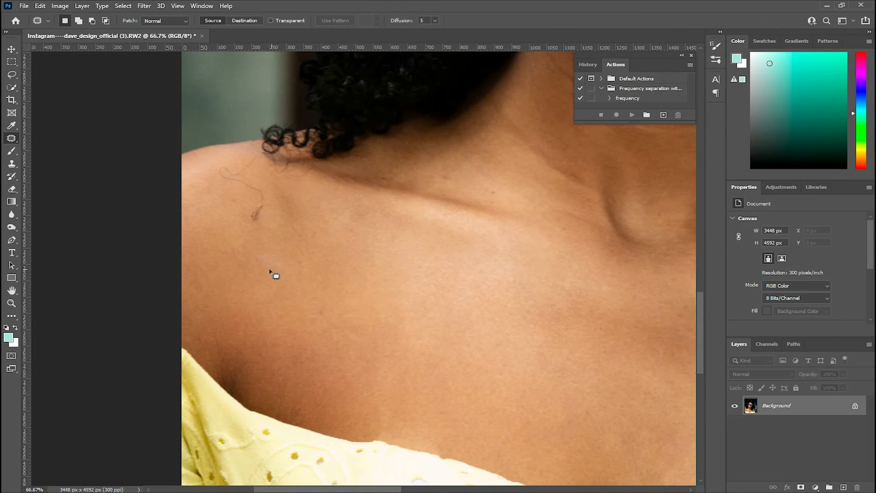
mouse_move(261, 253)
left_mouse_down()
mouse_move(338, 262)
mouse_move(269, 252)
left_mouse_up()
left_click_drag(293, 272, 328, 289)
key("ctrl+d")
mouse_move(450, 184)
left_mouse_down()
mouse_move(313, 265)
mouse_move(336, 283)
mouse_move(381, 226)
left_mouse_up()
key("ctrl+d")
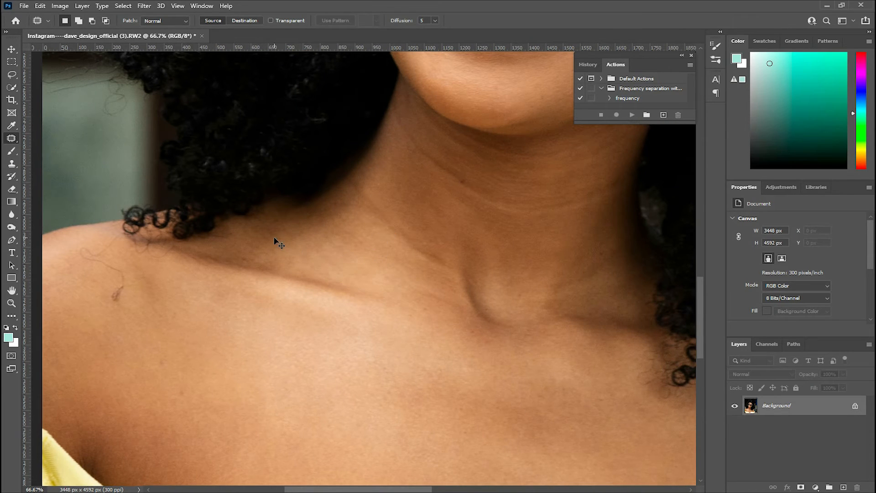
Patch the small spots on the chest below the left collarbone
scroll(274, 237, "down", 3)
scroll(274, 237, "up", 1)
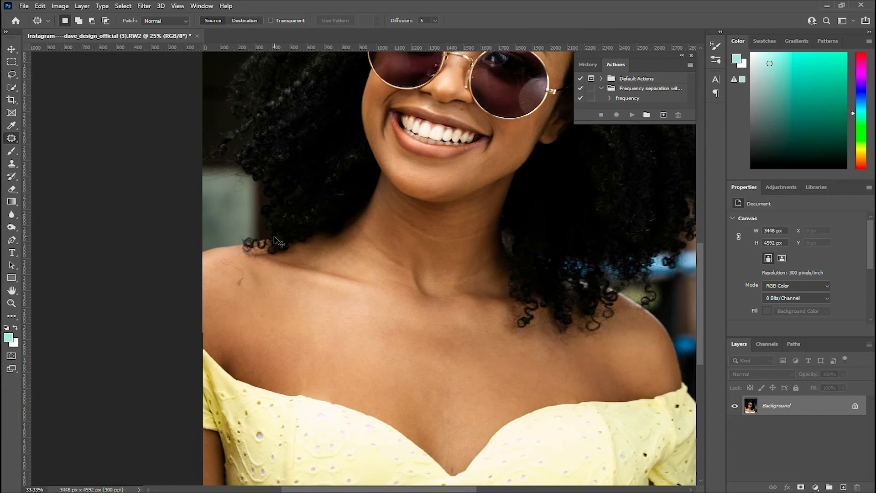
scroll(336, 303, "up", 1)
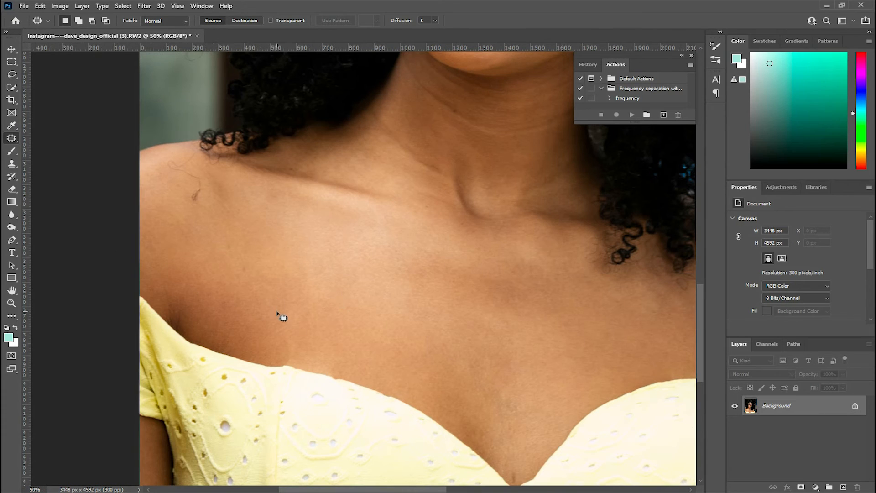
left_click_drag(290, 323, 279, 314)
left_click_drag(289, 331, 258, 307)
key("ctrl+d")
left_click_drag(317, 342, 322, 365)
key("ctrl+d")
scroll(368, 342, "down", 3)
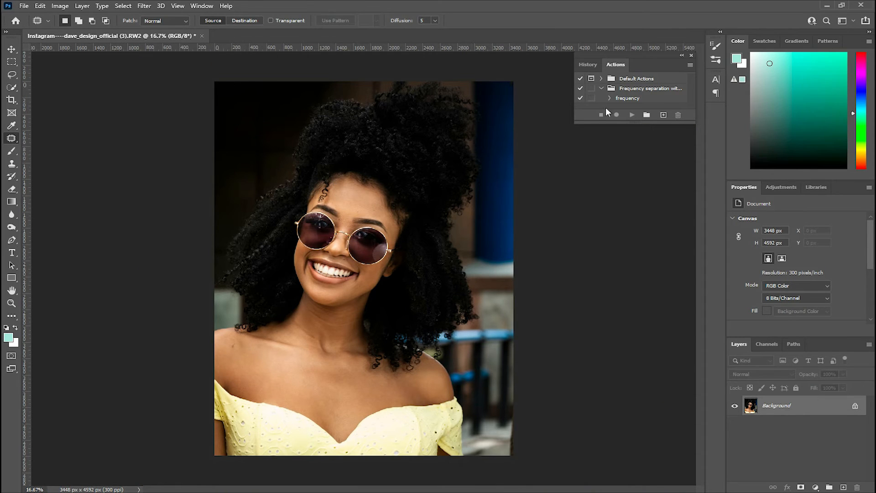
Run the frequency separation action and smooth the forehead on the low frequency layer with the Mixer Brush
left_click(621, 98)
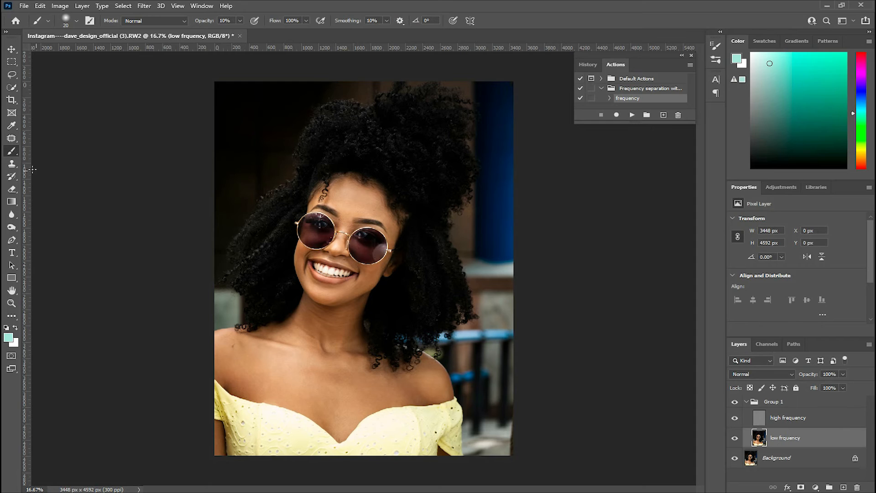
right_click(10, 152)
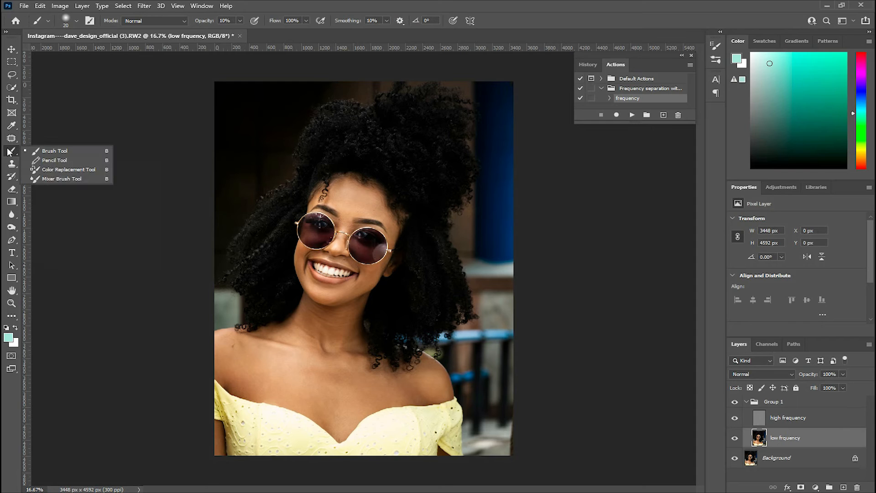
left_click(56, 178)
key("ctrl+plus")
key("ctrl+plus")
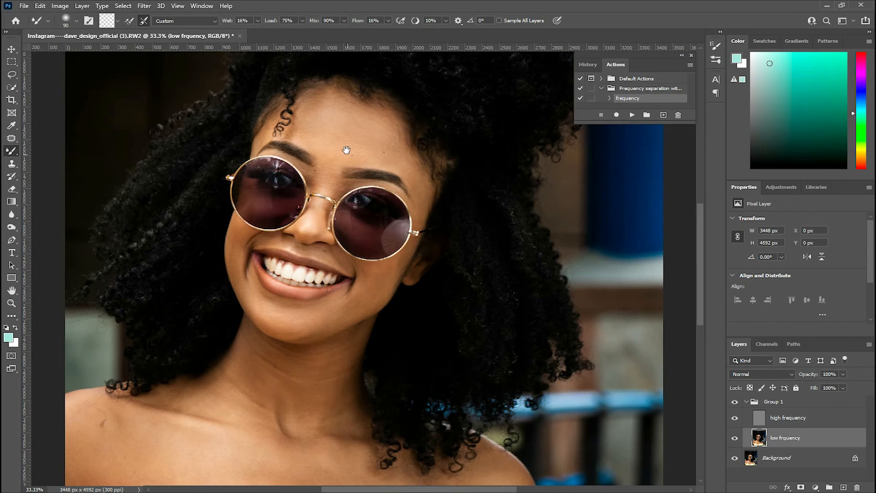
left_click_drag(346, 148, 368, 204)
key("ctrl+plus")
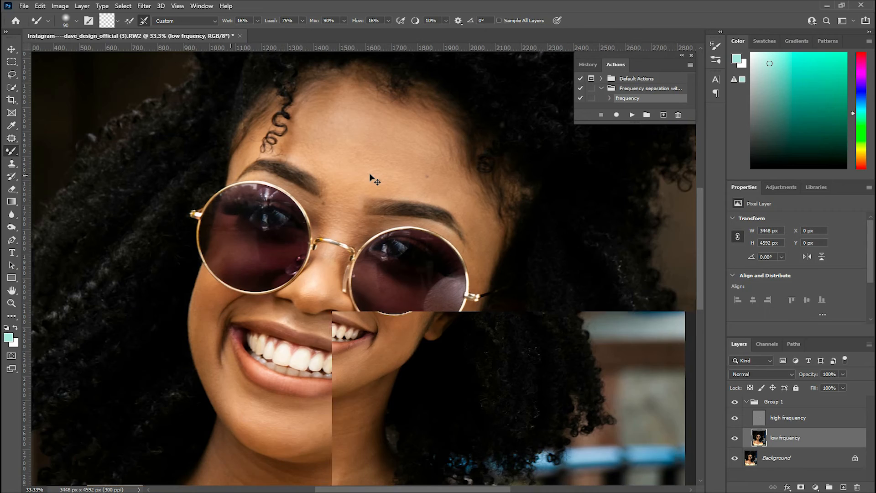
left_click_drag(371, 109, 377, 149)
key("bracketright")
key("bracketright")
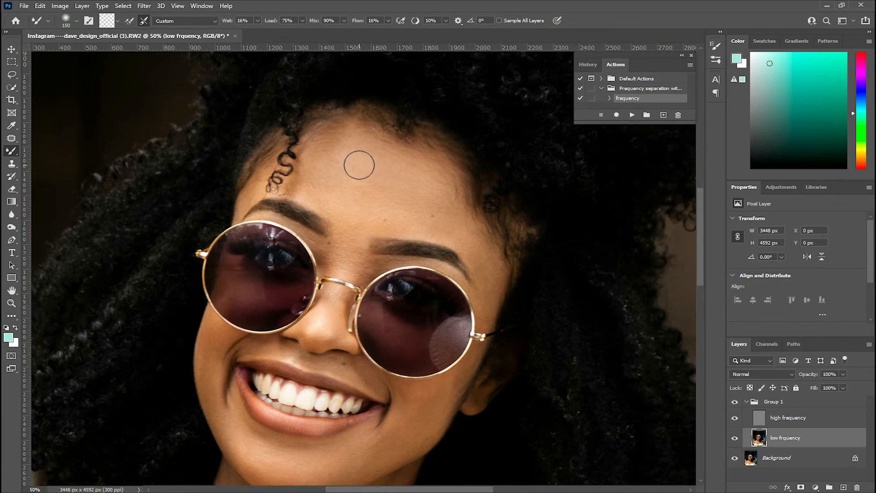
key("bracketleft")
key("bracketleft")
left_click_drag(354, 164, 365, 177)
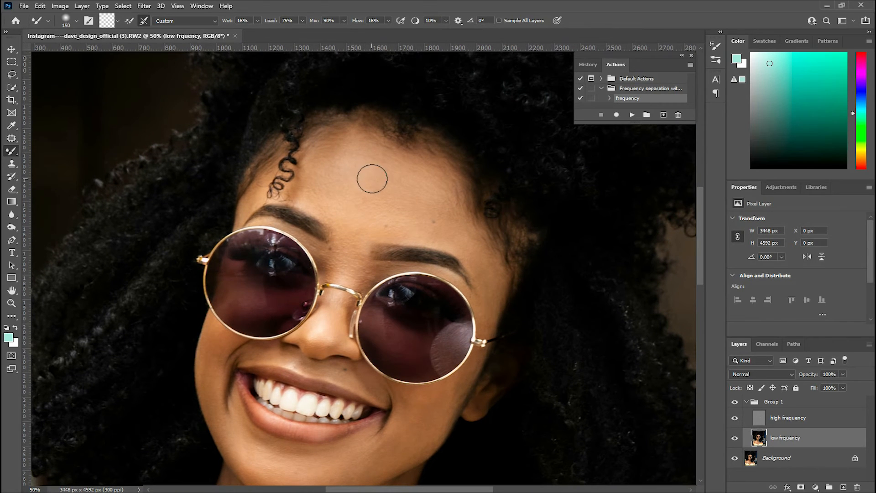
Smooth the right side of the forehead near the temple on the low frequency layer with the Mixer Brush
key("bracketright")
key("bracketleft")
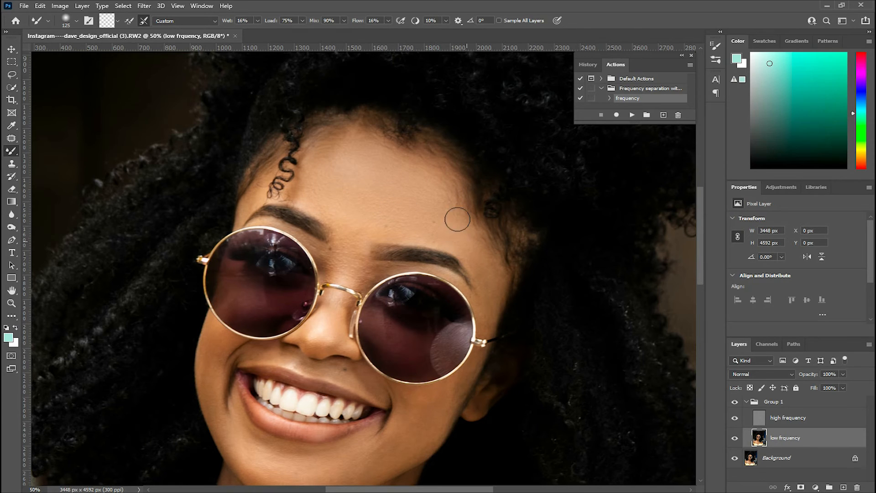
left_click_drag(485, 246, 491, 270)
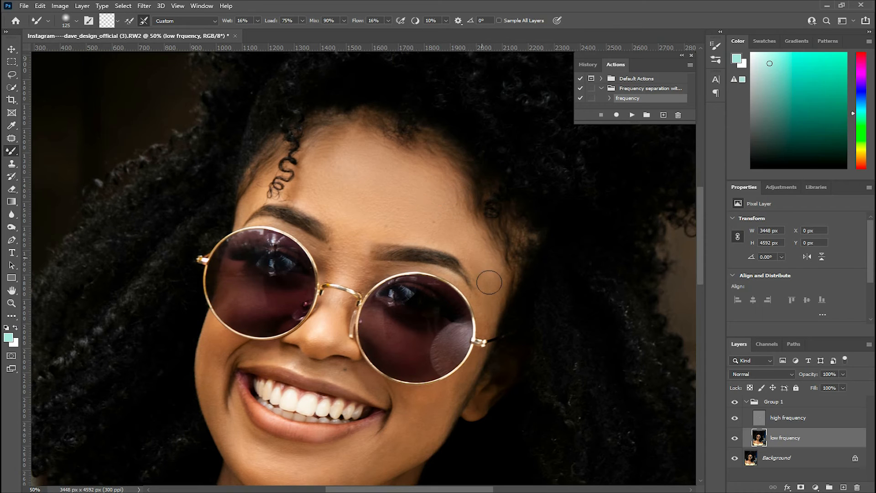
key("bracketleft")
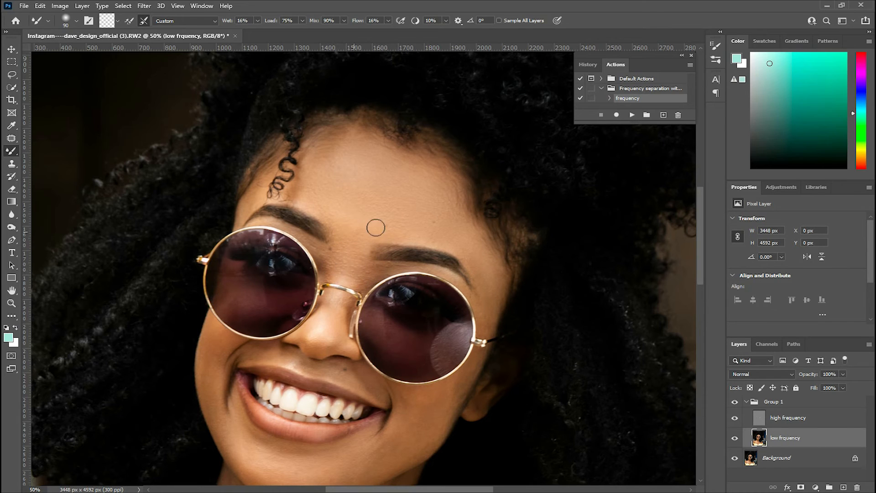
Smooth the left cheek beside the smile on the low frequency layer with a smaller Mixer Brush
left_click_drag(350, 181, 364, 97)
key("bracketright")
key("bracketright")
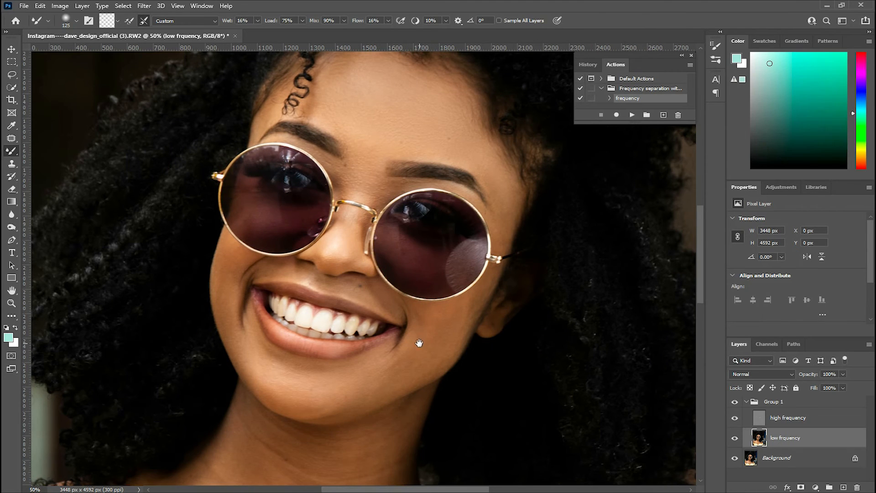
left_click_drag(419, 343, 416, 313)
key("bracketleft")
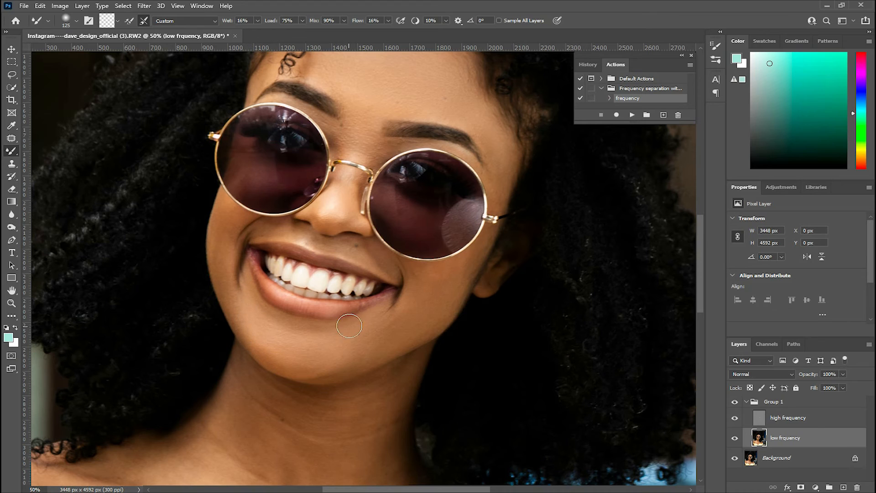
mouse_move(240, 278)
left_mouse_down()
mouse_move(239, 297)
mouse_move(252, 276)
left_mouse_up()
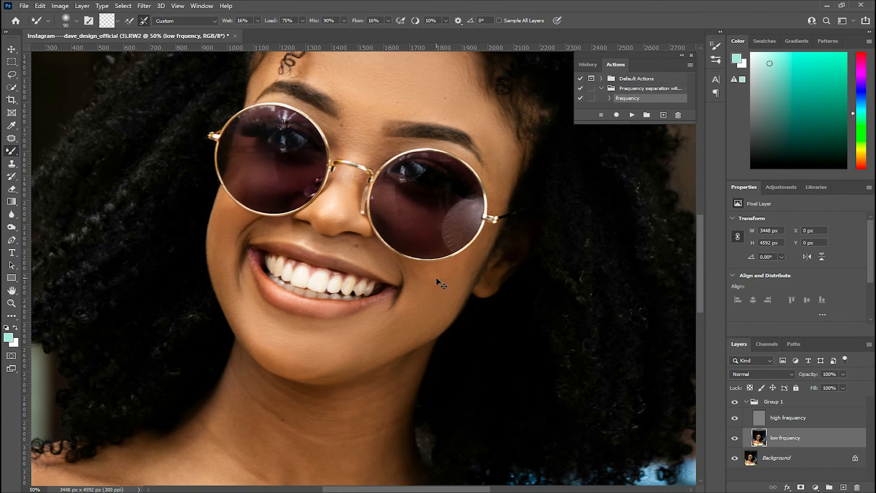
Blend the skin across the neck and upper chest on the low frequency layer with the Mixer Brush, varying the brush size
key("ctrl+minus")
key("ctrl+minus")
key("ctrl+plus")
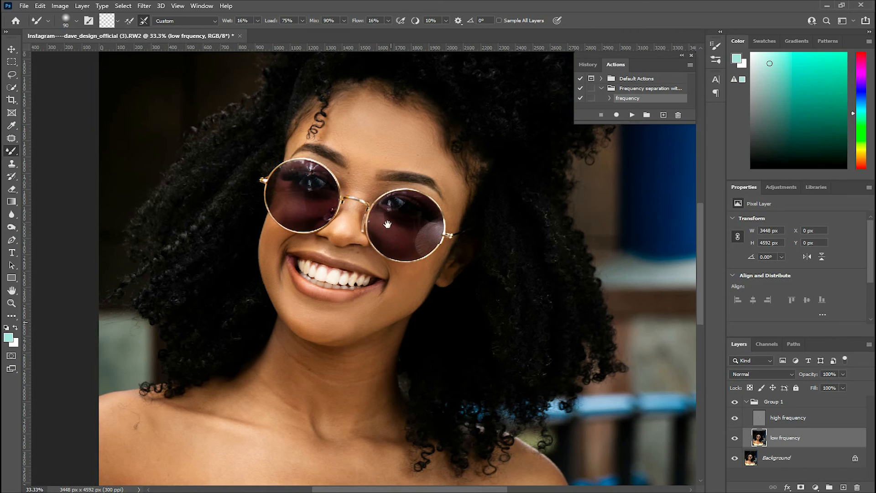
left_click_drag(388, 224, 385, 95)
key("ctrl+plus")
mouse_move(330, 210)
left_mouse_down()
mouse_move(364, 257)
mouse_move(448, 216)
mouse_move(391, 253)
mouse_move(317, 256)
mouse_move(275, 232)
mouse_move(318, 262)
mouse_move(423, 258)
mouse_move(409, 277)
mouse_move(384, 283)
mouse_move(303, 279)
mouse_move(271, 266)
mouse_move(416, 300)
mouse_move(404, 315)
mouse_move(251, 297)
mouse_move(358, 338)
mouse_move(397, 339)
mouse_move(421, 312)
mouse_move(420, 332)
left_mouse_up()
key("bracketright")
key("bracketright")
key("bracketright")
left_click_drag(376, 248, 392, 137)
left_click_drag(452, 231, 379, 258)
mouse_move(234, 196)
left_mouse_down()
mouse_move(328, 212)
mouse_move(315, 213)
mouse_move(361, 241)
mouse_move(350, 214)
left_mouse_up()
key("bracketright")
key("bracketright")
mouse_move(298, 227)
left_mouse_down()
mouse_move(341, 227)
mouse_move(194, 231)
left_mouse_up()
key("bracketleft")
key("bracketleft")
mouse_move(163, 279)
left_mouse_down()
mouse_move(205, 272)
mouse_move(226, 197)
left_mouse_up()
key("bracketright")
key("bracketright")
mouse_move(204, 250)
left_mouse_down()
mouse_move(262, 279)
mouse_move(376, 226)
mouse_move(308, 225)
left_mouse_up()
left_click_drag(363, 270, 289, 215)
key("bracketleft")
key("bracketleft")
key("bracketleft")
key("bracketleft")
key("bracketleft")
key("bracketleft")
key("bracketleft")
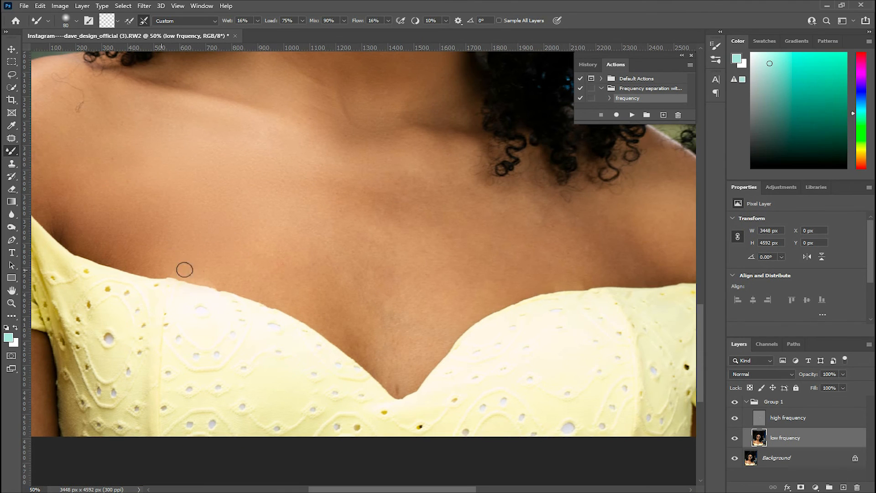
Smooth the chest and right shoulder skin with a larger Mixer Brush on the low frequency layer
key("bracketright")
key("bracketright")
key("bracketright")
key("bracketright")
key("bracketright")
key("bracketright")
key("bracketright")
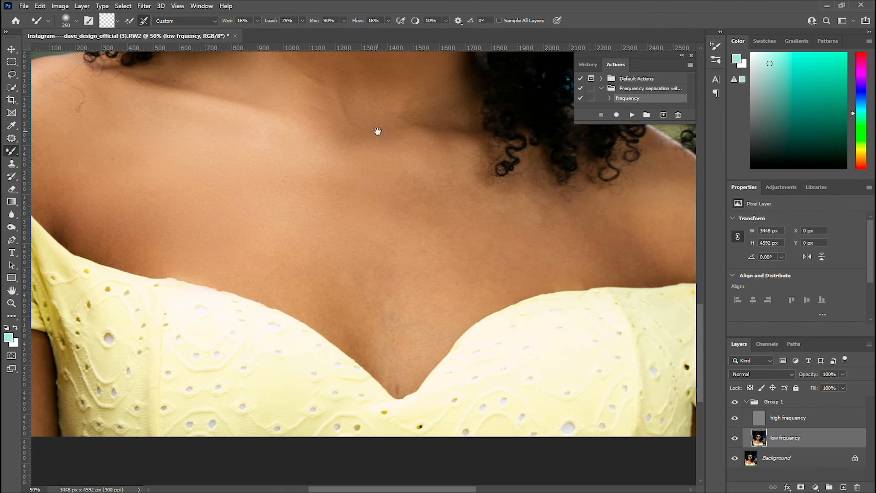
left_click_drag(378, 131, 362, 213)
left_click_drag(343, 285, 299, 188)
mouse_move(329, 271)
left_mouse_down()
mouse_move(339, 292)
mouse_move(425, 248)
mouse_move(589, 242)
left_mouse_up()
key("bracketleft")
key("bracketleft")
left_click_drag(501, 248, 377, 256)
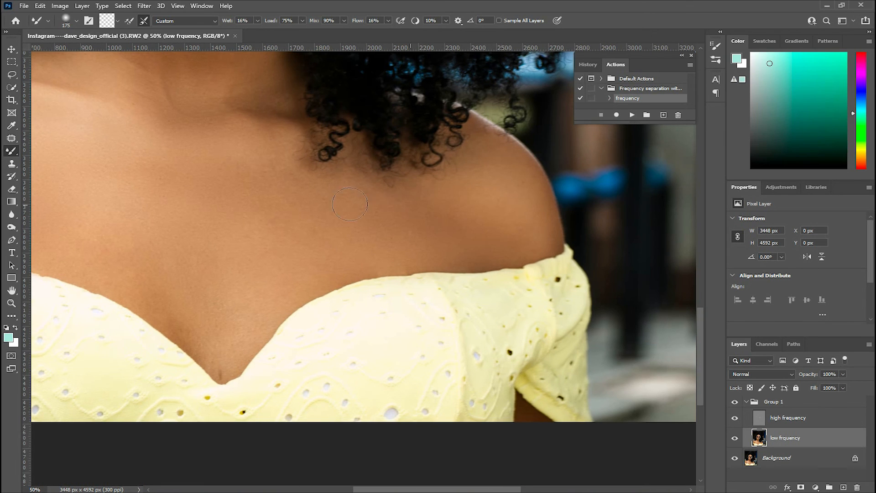
mouse_move(328, 228)
left_mouse_down()
mouse_move(327, 217)
mouse_move(404, 209)
left_mouse_up()
left_click_drag(268, 270, 259, 432)
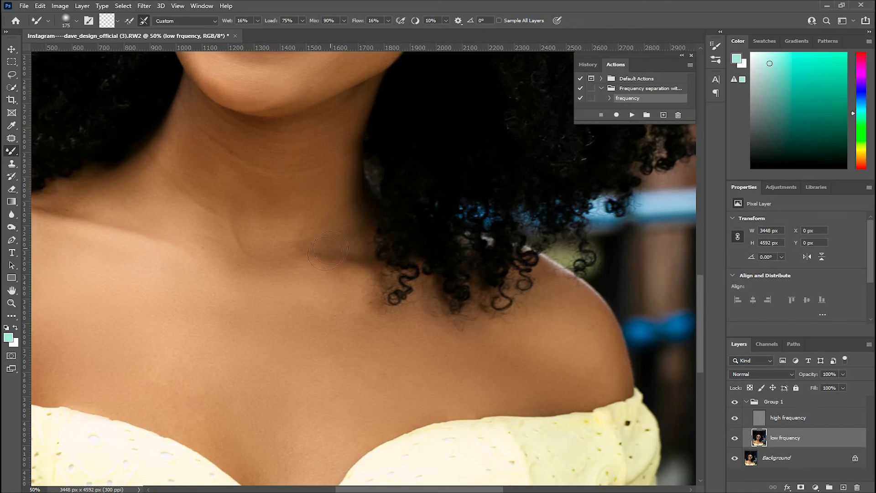
Zoom in and out across the face and body to review the smoothed skin
key("ctrl+minus")
key("ctrl+minus")
key("ctrl+minus")
key("ctrl+minus")
key("ctrl+plus")
key("ctrl+plus")
key("ctrl+plus")
key("ctrl+plus")
key("ctrl+plus")
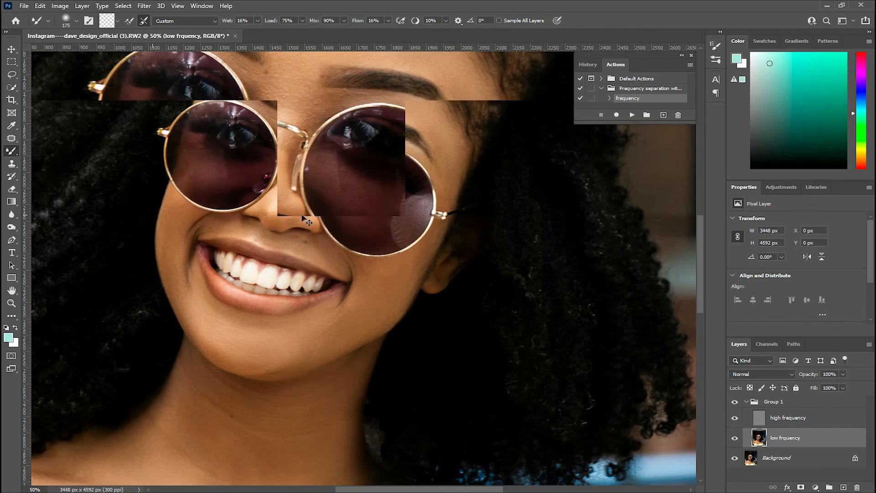
left_click_drag(260, 172, 316, 228)
key("bracketleft")
key("bracketleft")
key("bracketleft")
key("bracketleft")
key("bracketleft")
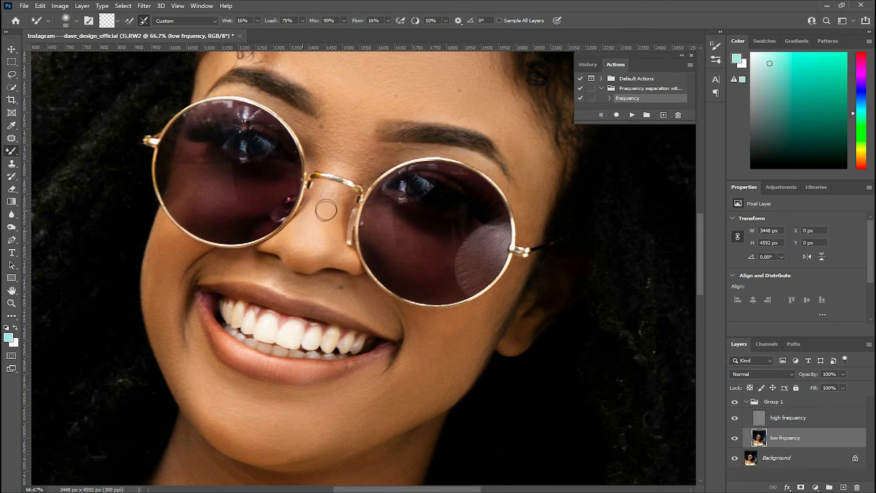
key("ctrl+minus")
key("ctrl+minus")
key("ctrl+minus")
key("ctrl+minus")
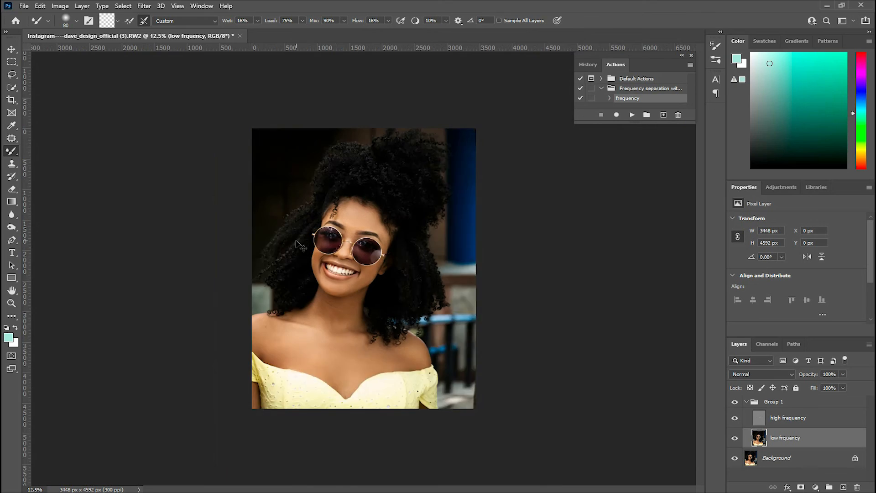
key("ctrl+plus")
Select the high frequency layer and switch to the Clone Stamp tool
key("ctrl+minus")
key("ctrl+plus")
key("ctrl+plus")
key("ctrl+plus")
key("ctrl+plus")
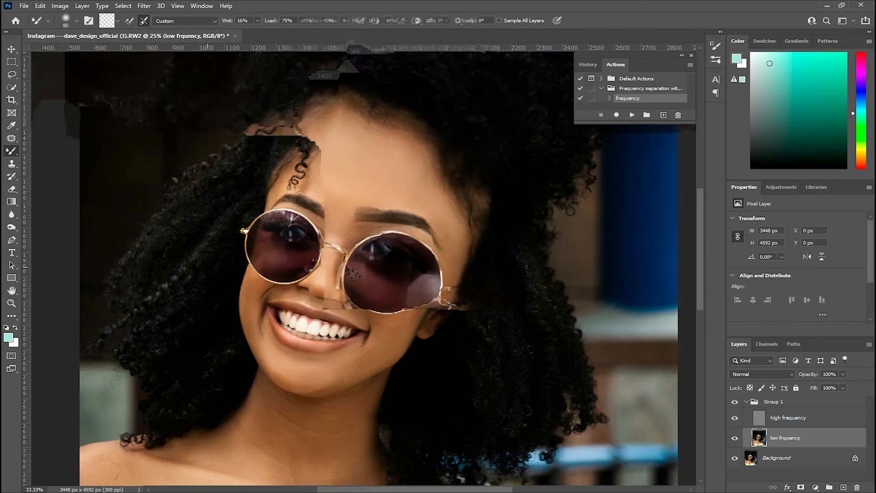
left_click(775, 417)
key("s")
key("ctrl+minus")
key("ctrl+minus")
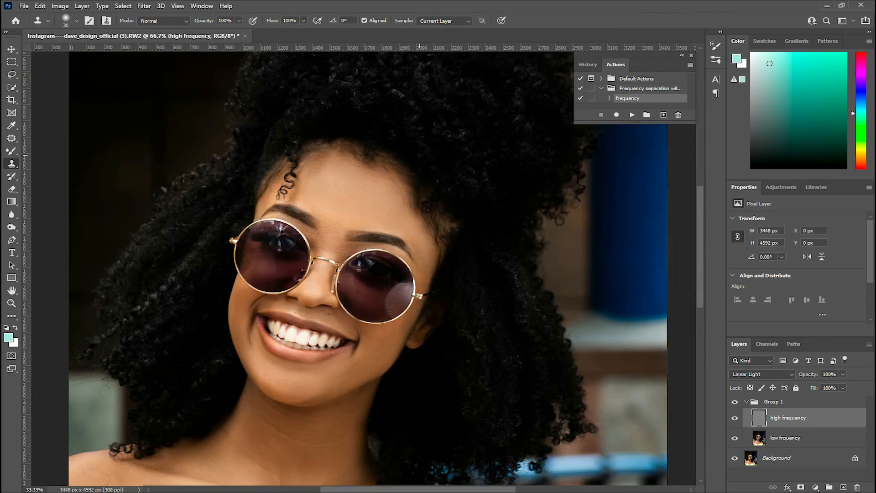
key("ctrl+minus")
key("ctrl+minus")
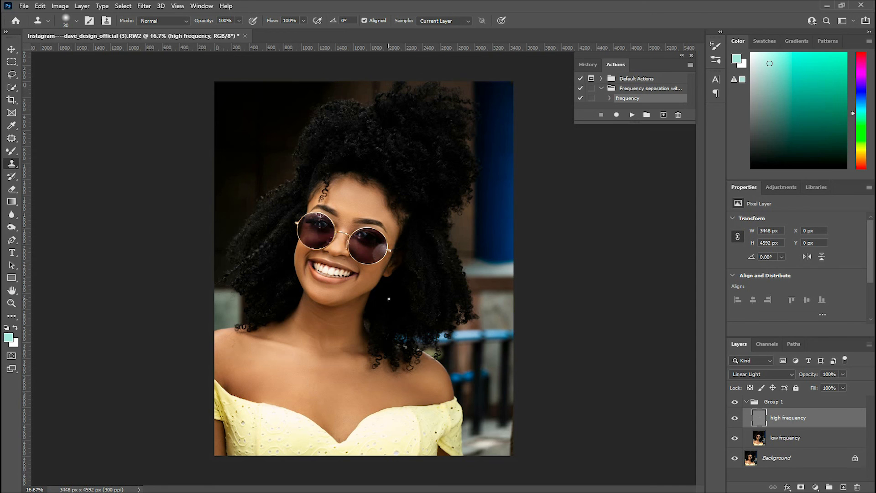
key("ctrl+plus")
key("ctrl+minus")
Merge the visible layers and add a Curves adjustment layer with a midtone point nudged slightly down
key("ctrl+alt+shift+e")
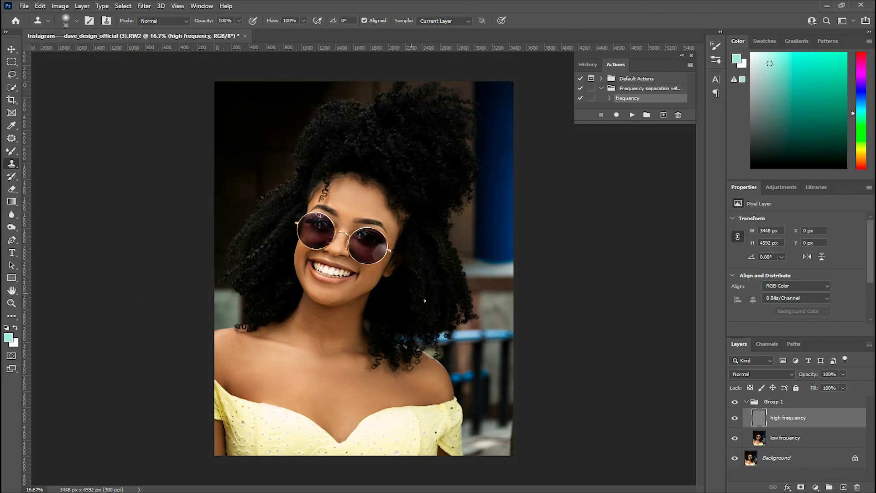
left_click(815, 487)
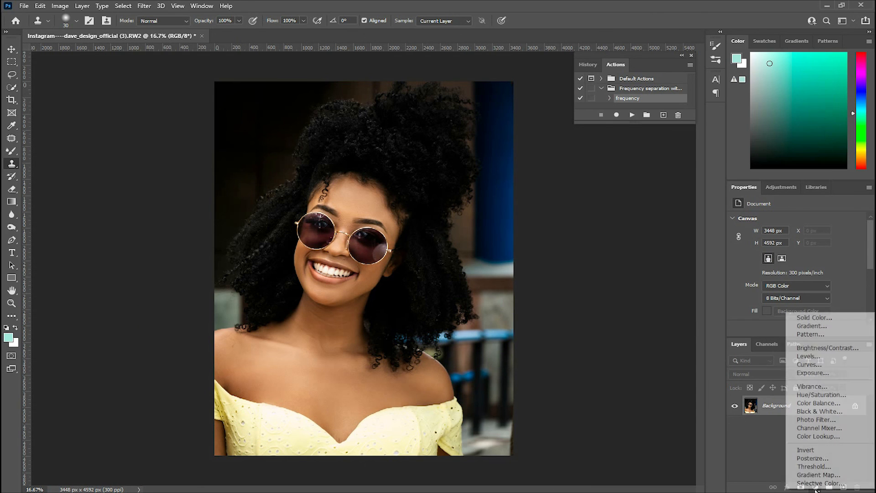
left_click(806, 365)
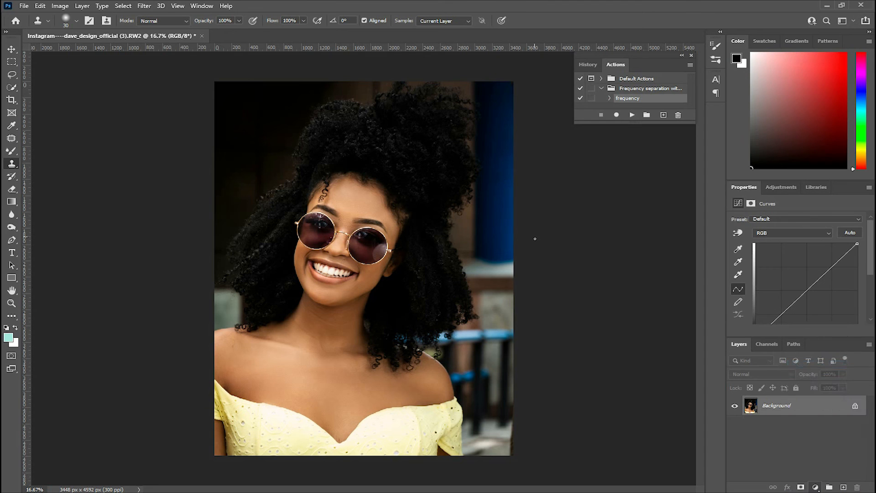
left_click(830, 269)
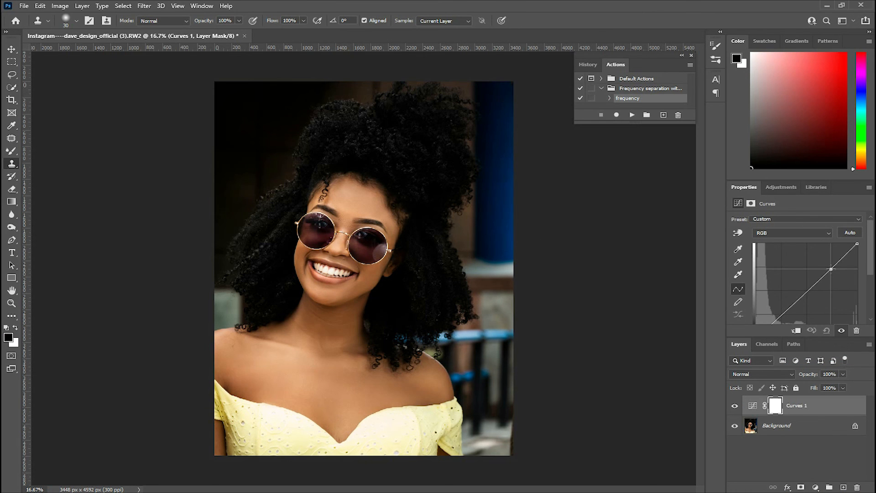
left_click_drag(830, 269, 831, 271)
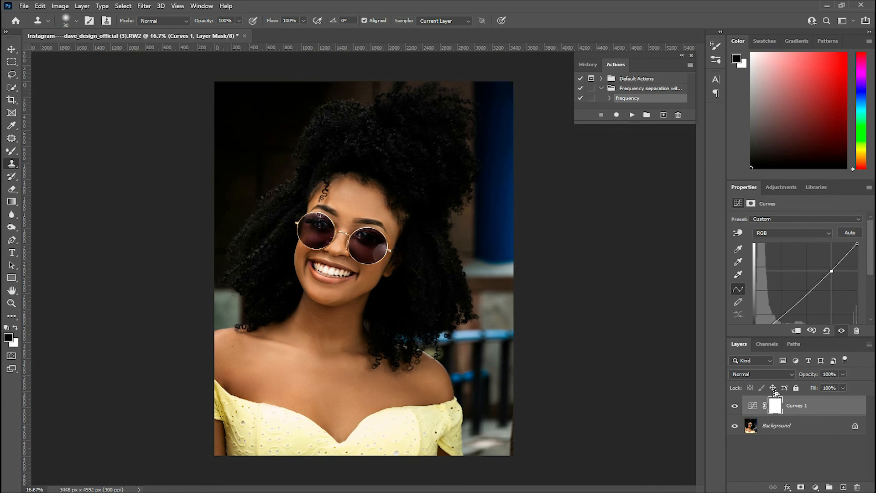
key("ctrl+plus")
key("ctrl+minus")
key("ctrl+plus")
key("ctrl+minus")
scroll(374, 310, "up", 1)
scroll(368, 410, "down", 2)
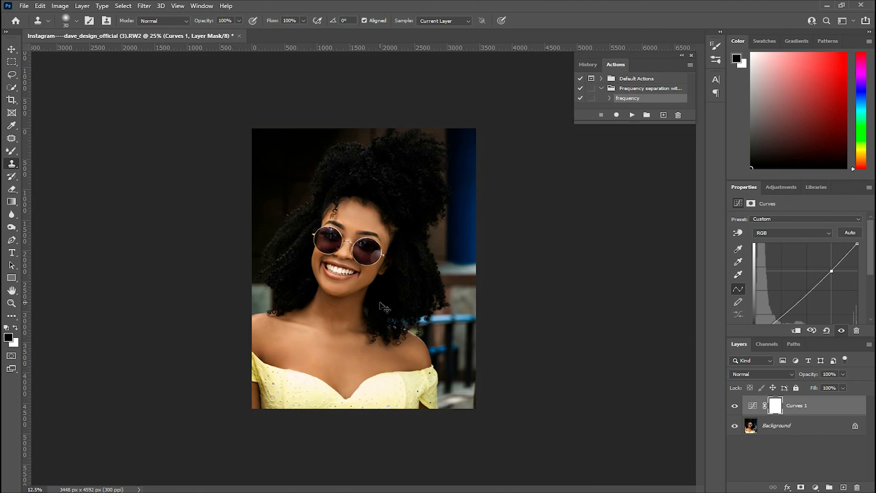